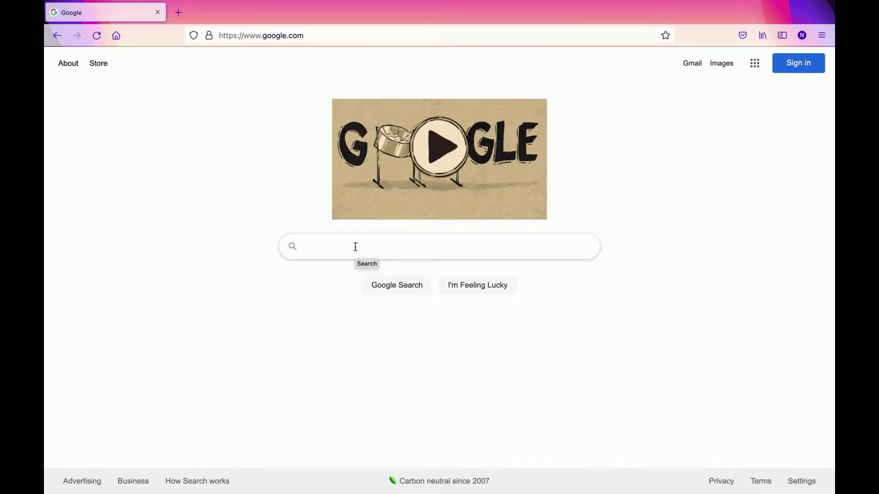
Search Google for Bronx Community College and open its homepage from the suggestions
type("bro")
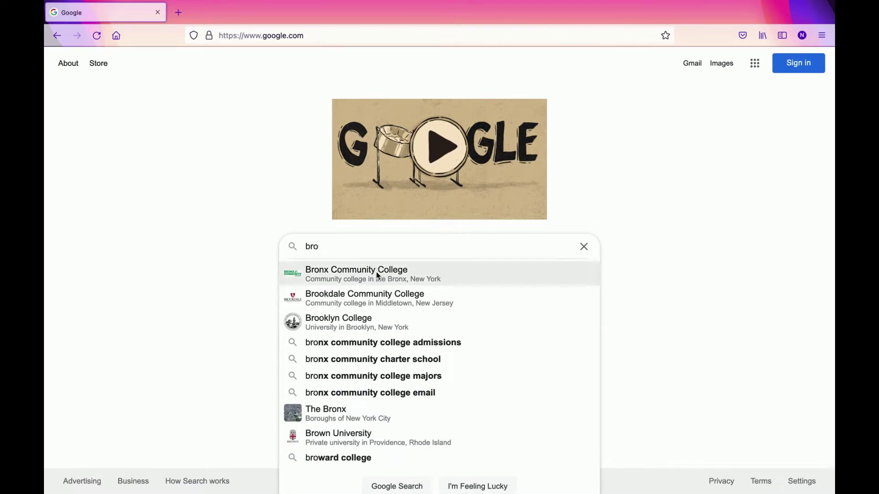
left_click(377, 275)
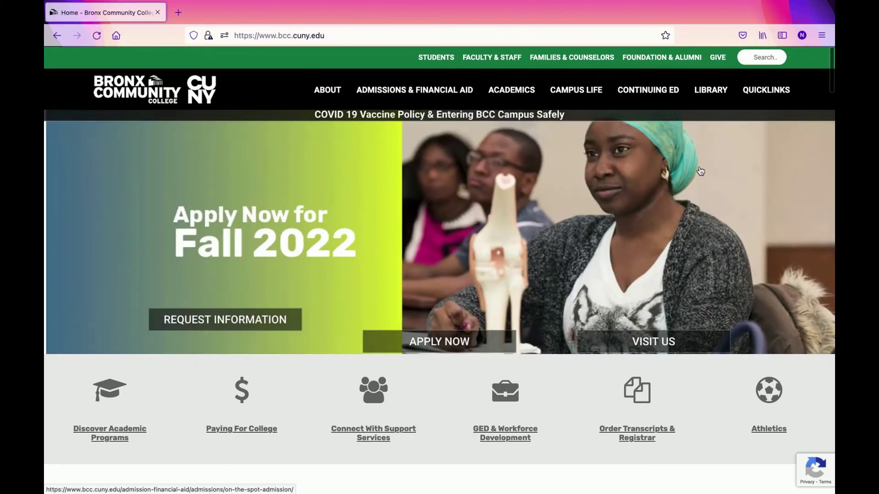
Reach the CUNYfirst login page through the Bronx Community College Quicklinks menu
left_click(762, 89)
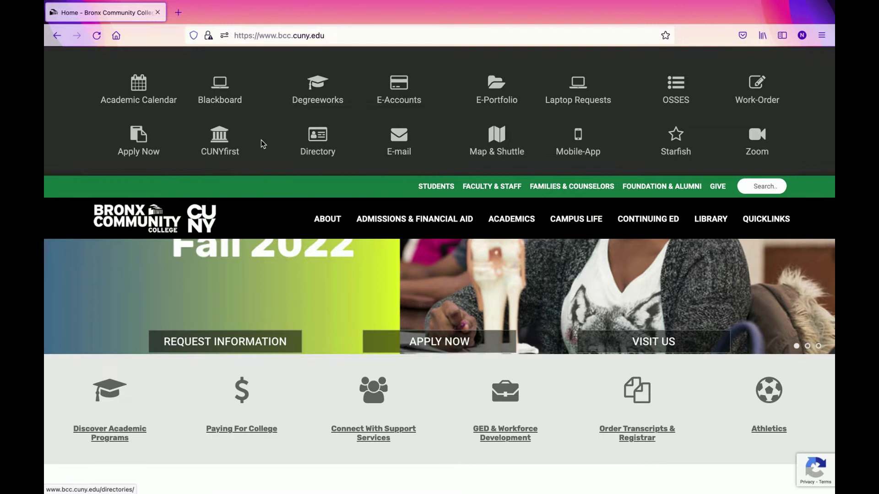
left_click(220, 151)
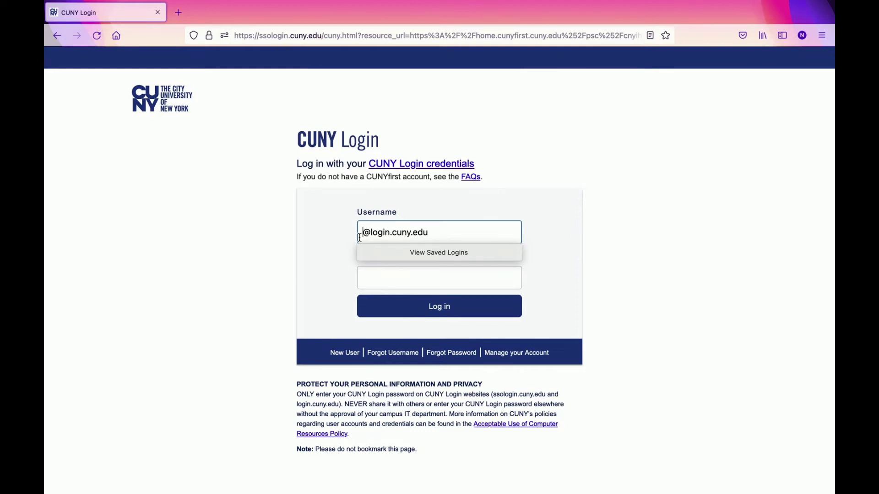
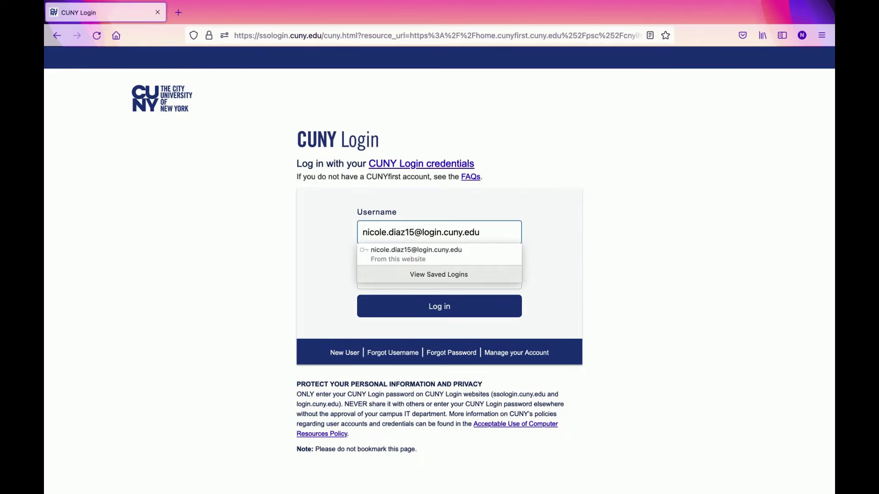
Sign in to CUNY Login with the student's username and saved password
left_click(372, 255)
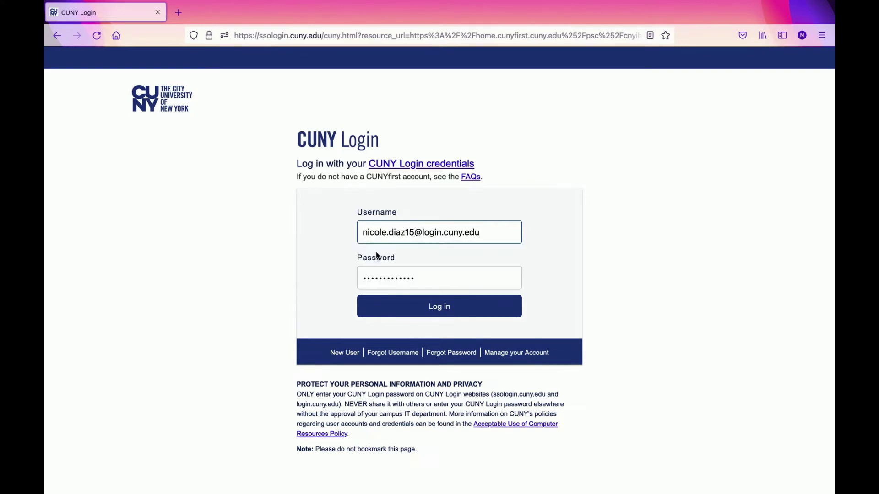
left_click(441, 317)
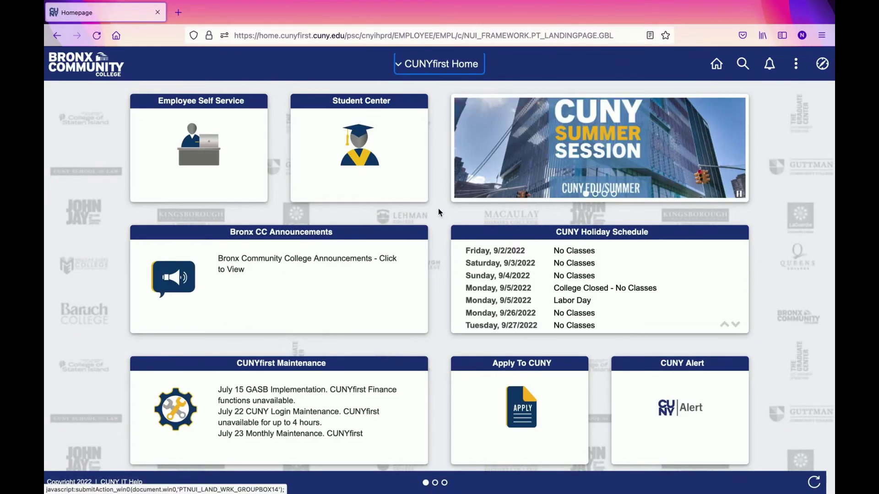
Go from the CUNYfirst home page to Student Center and open the Profile
left_click(363, 141)
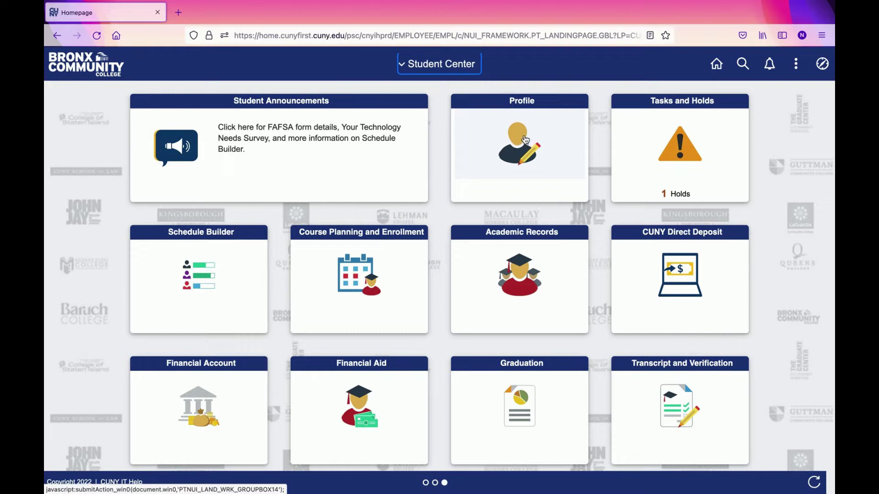
left_click(519, 136)
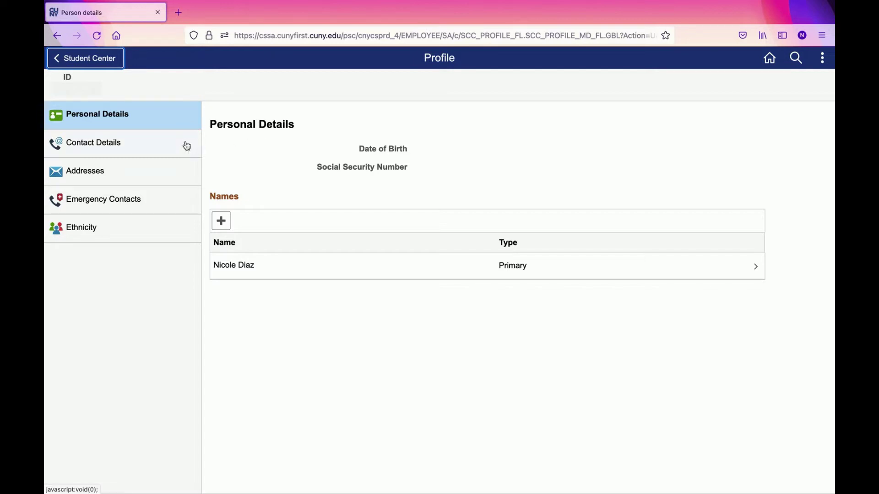
Switch the Profile to Contact Details to view the e-mail addresses and Home phone
left_click(93, 147)
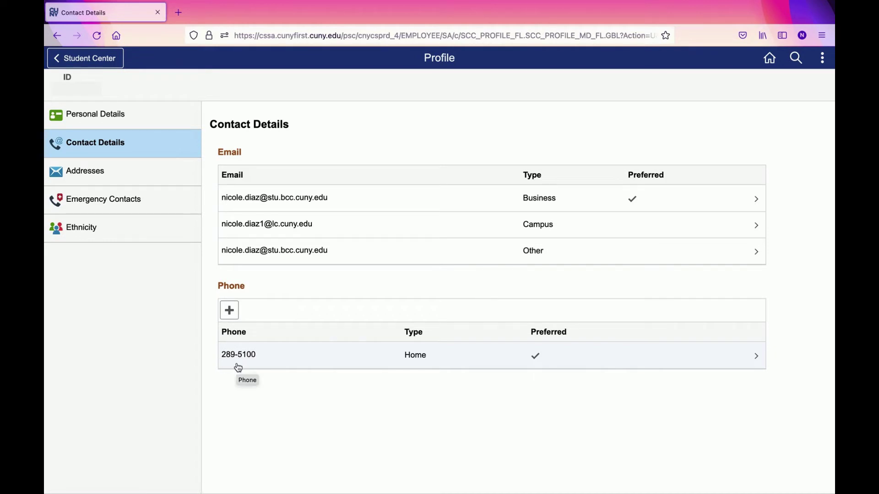
Try adding a phone without a type, dismiss the 'Type is required' alert, and cancel
left_click(231, 310)
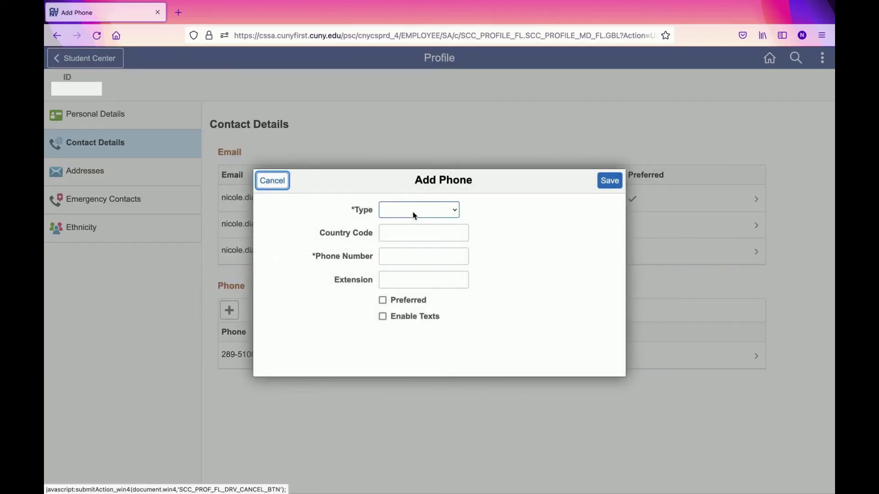
left_click(413, 211)
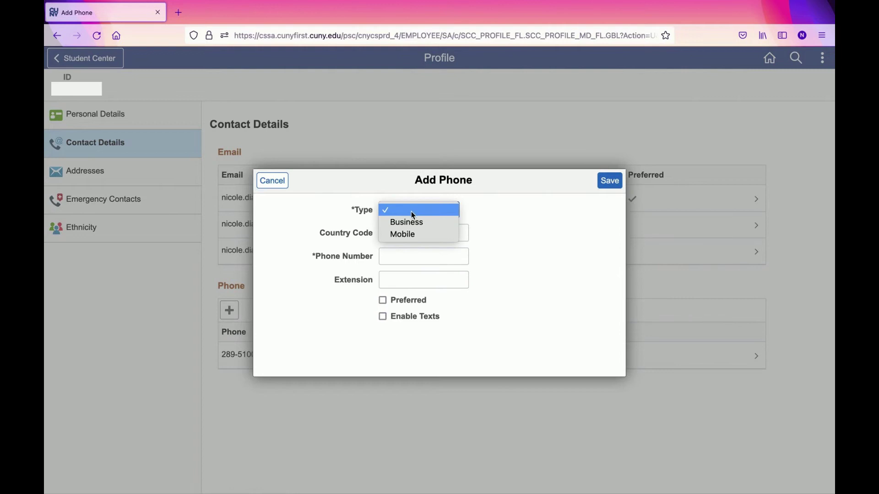
left_click(505, 223)
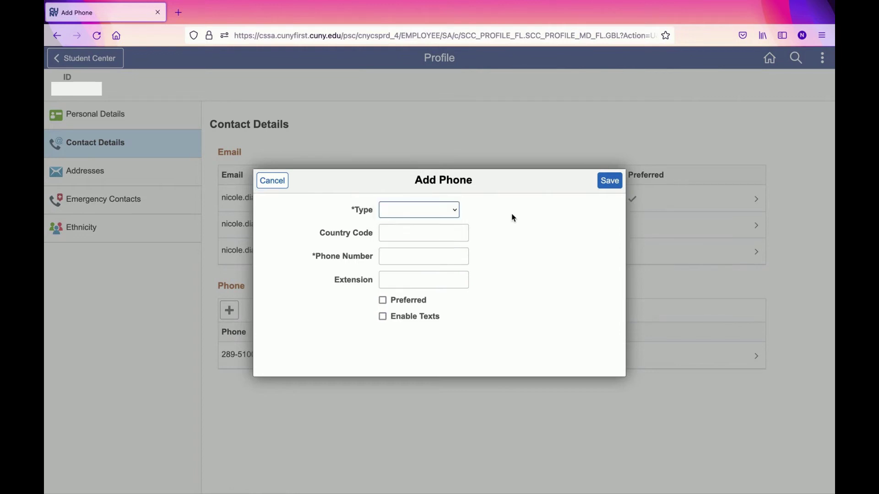
left_click(395, 256)
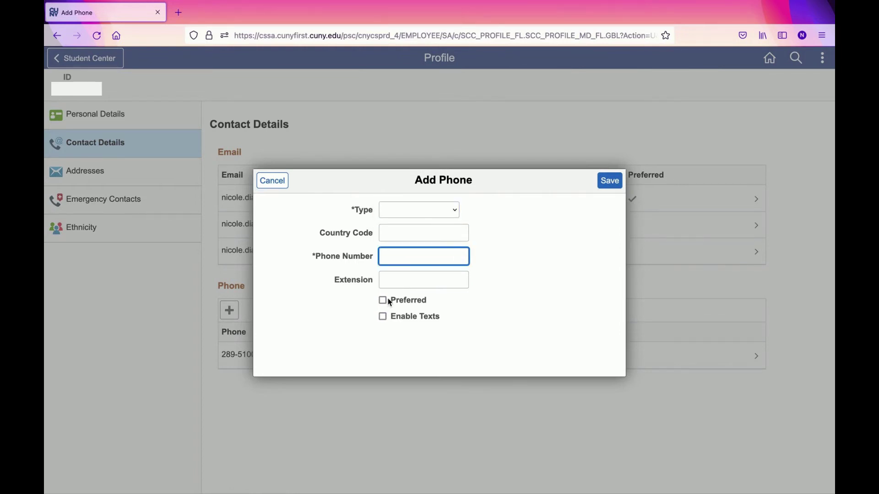
left_click(605, 183)
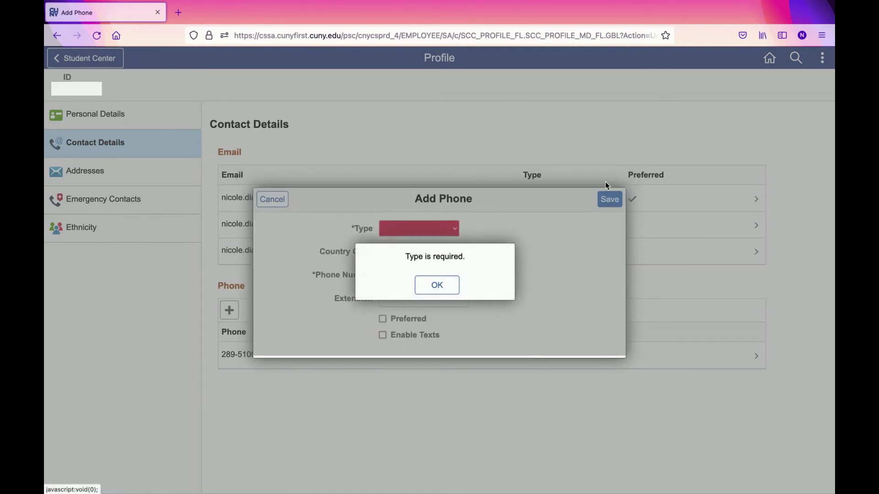
left_click(423, 284)
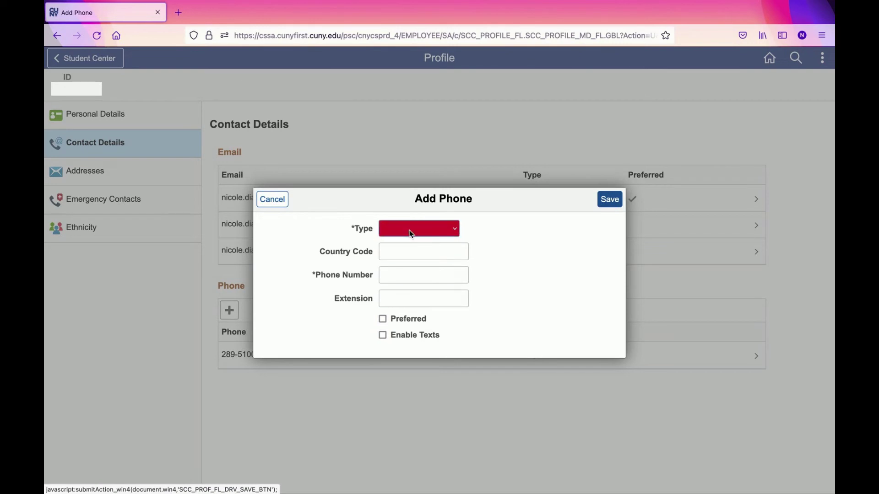
left_click(273, 200)
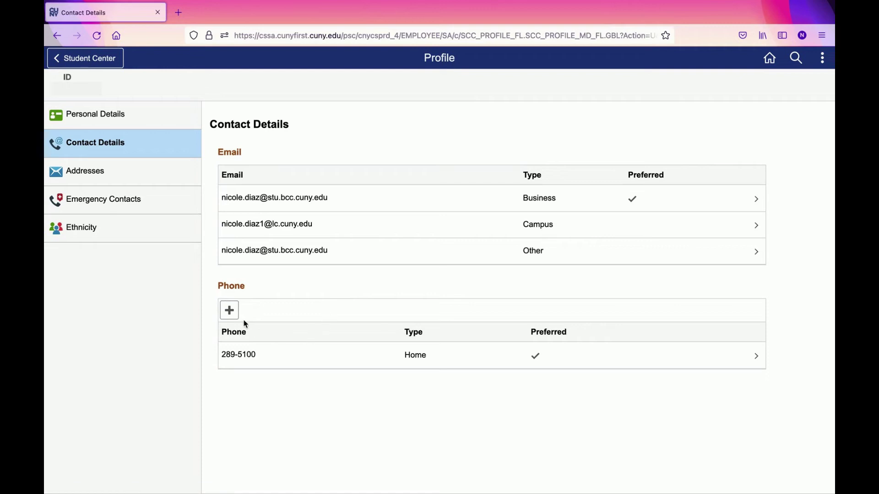
left_click(752, 359)
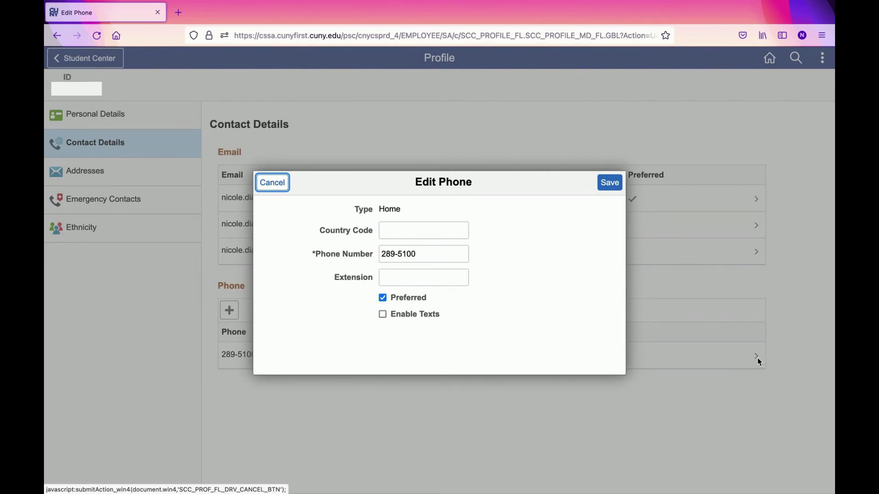
left_click(423, 254)
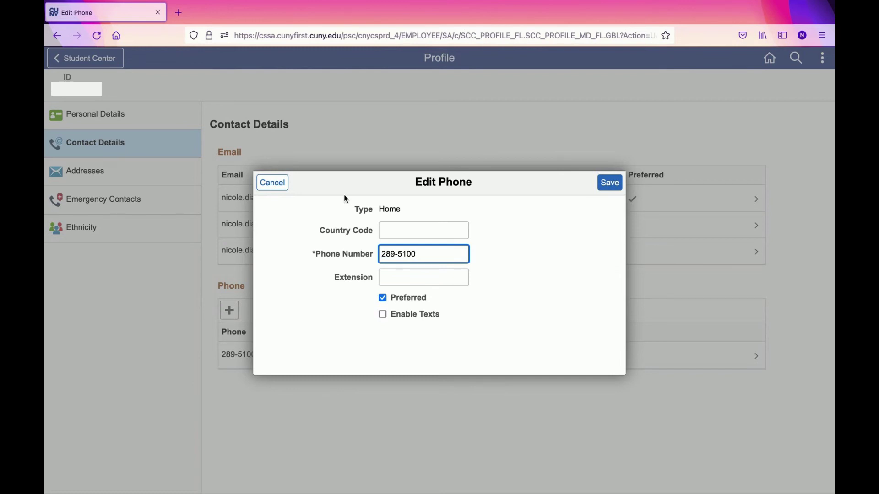
left_click(277, 187)
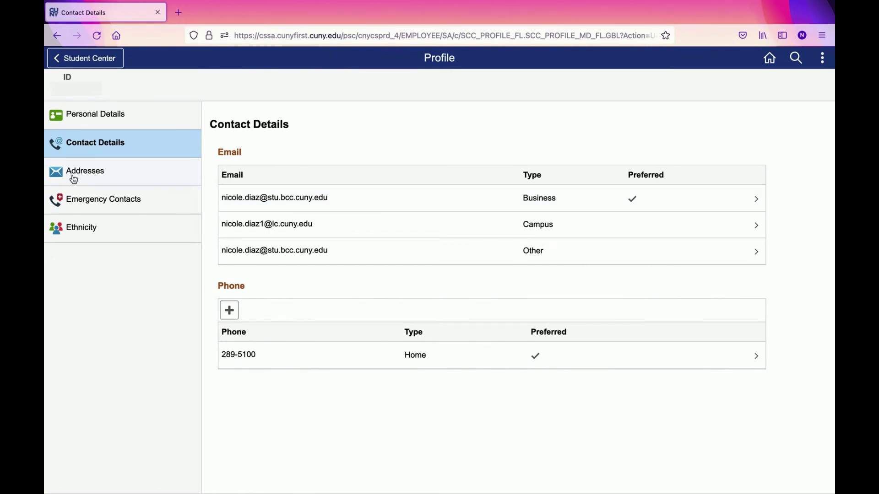
Open the Profile's Addresses section showing the Home and Mailing addresses
left_click(86, 176)
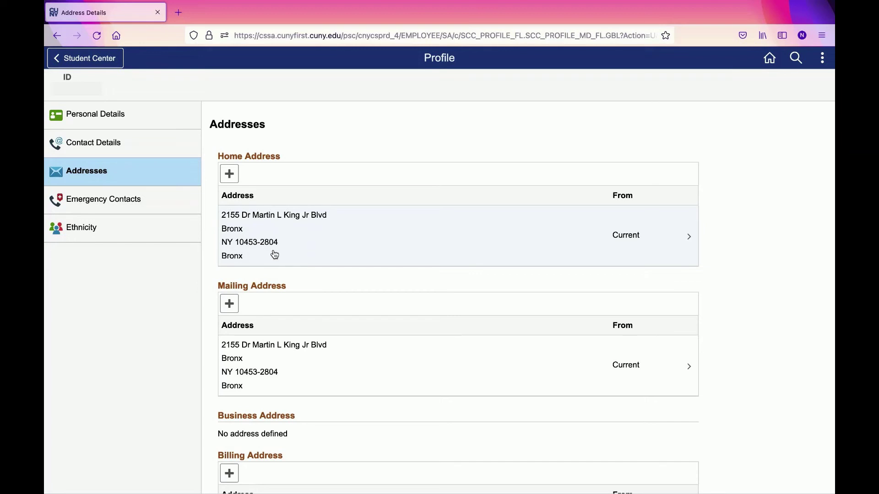
left_click(232, 173)
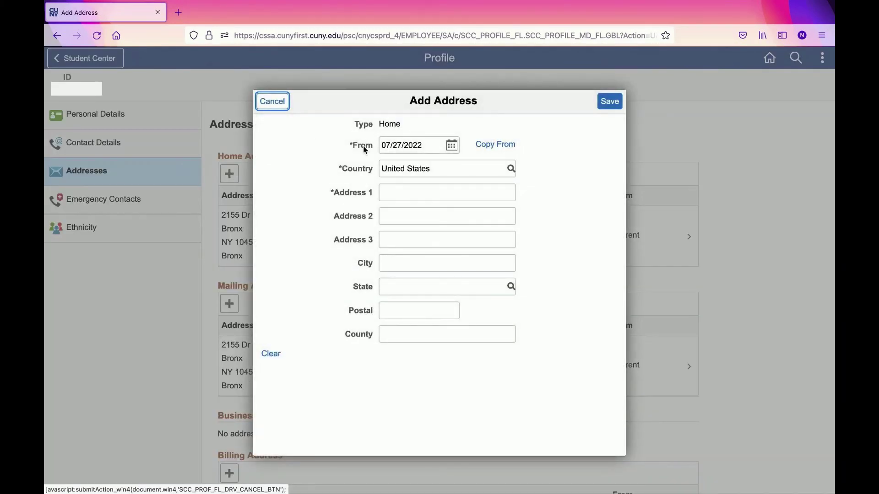
left_click(432, 266)
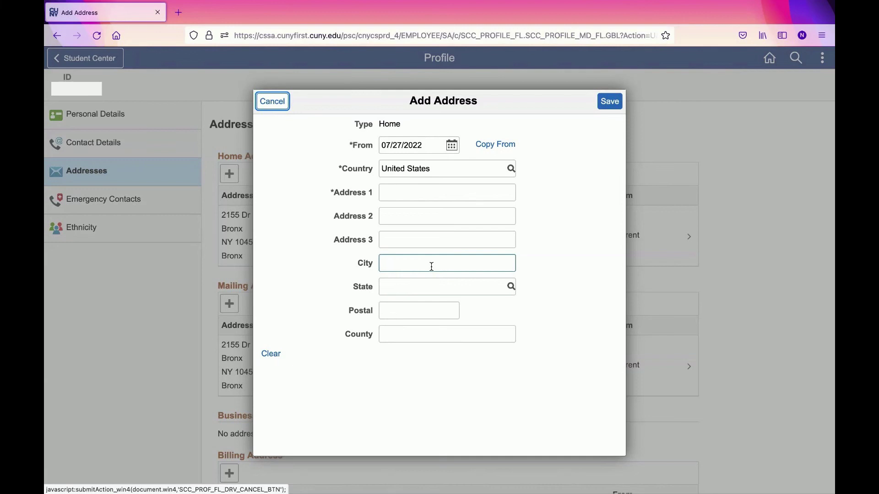
left_click(273, 102)
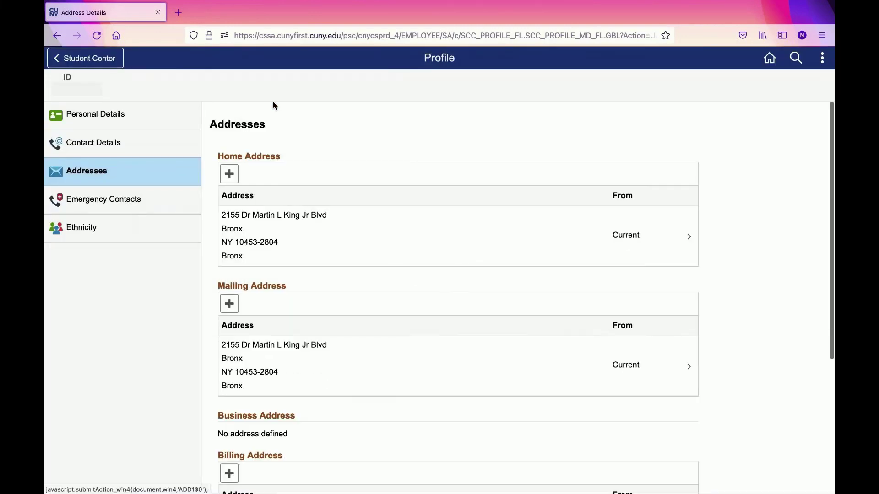
left_click(688, 242)
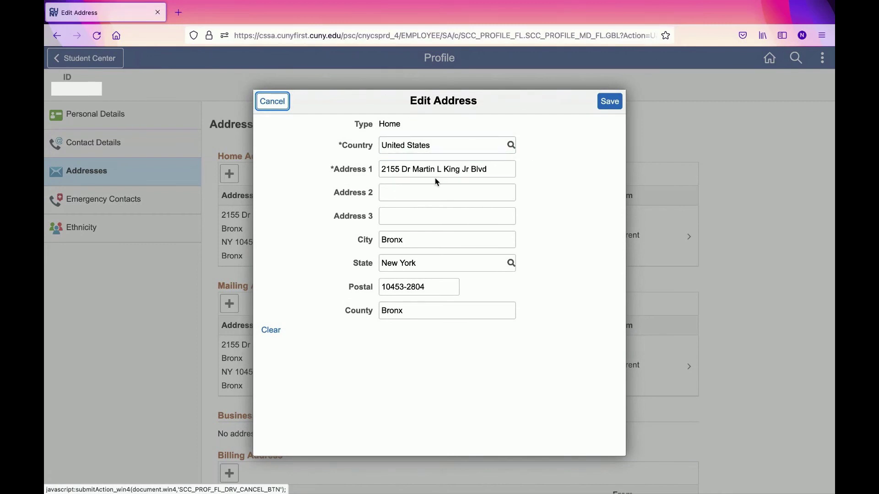
left_click(268, 105)
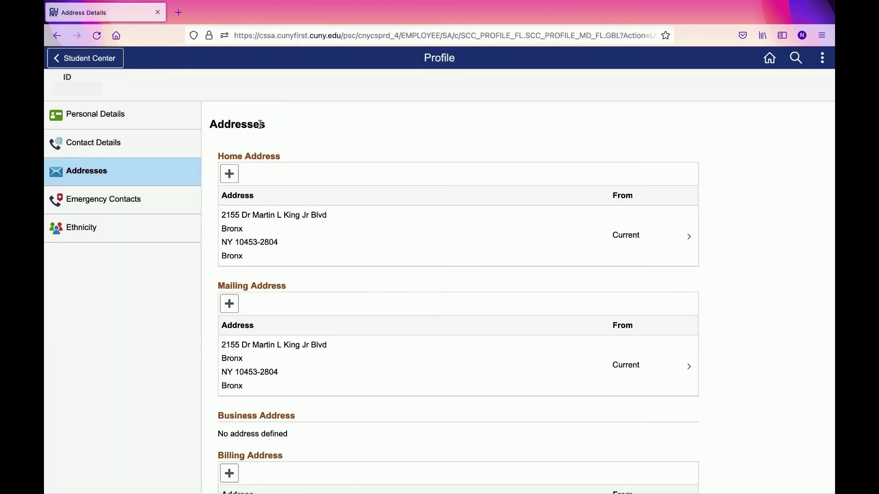
Check Emergency Contacts, then view the Ethnicity section's Background tab
left_click(124, 200)
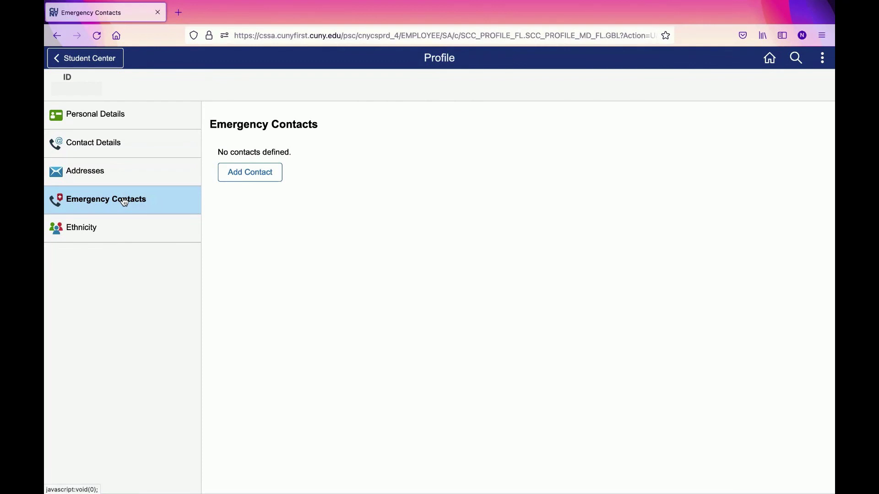
left_click(90, 230)
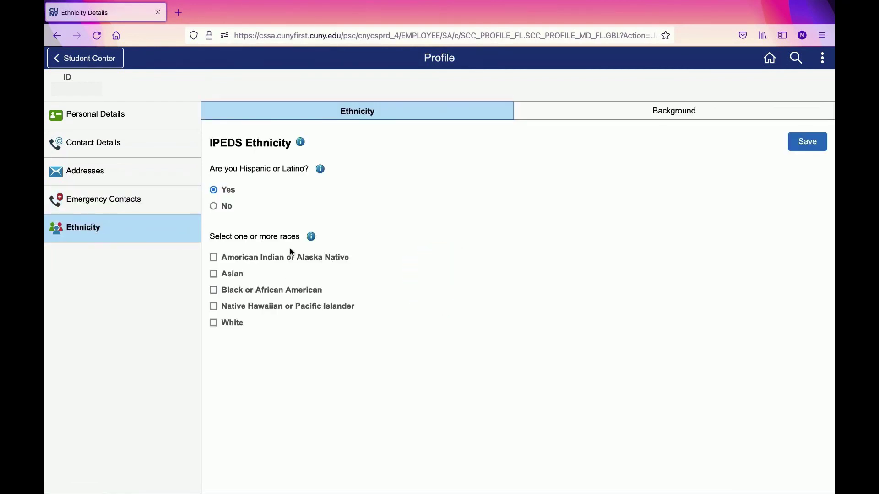
left_click(555, 113)
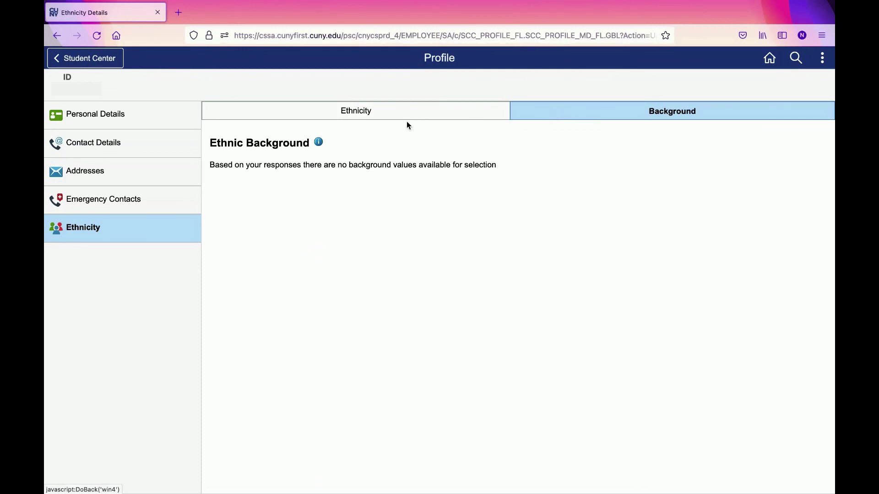
Go back through Contact Details to the Addresses section with the Home and Mailing addresses
left_click(100, 150)
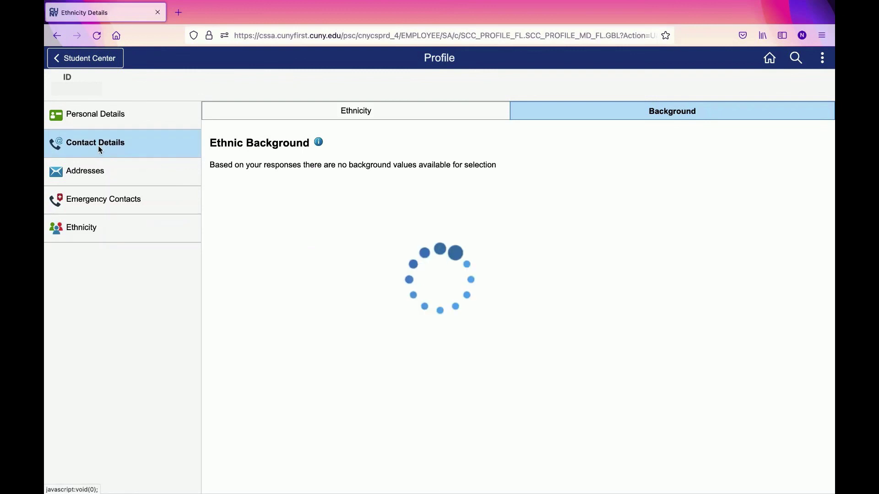
left_click(96, 172)
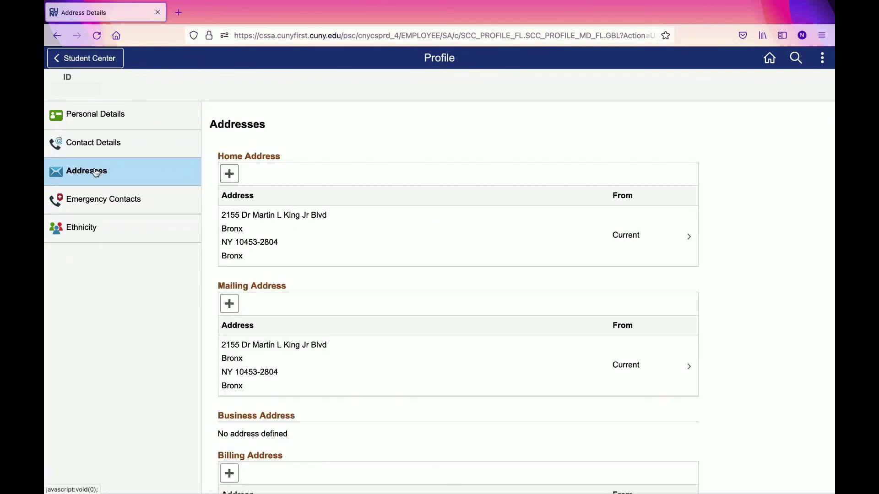